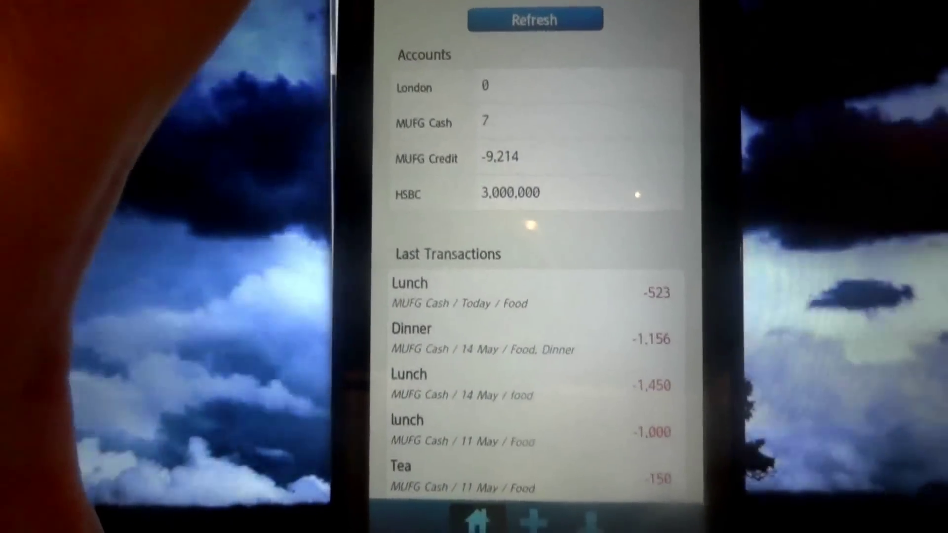
scroll(529, 333, down, 2)
scroll(519, 141, up, 2)
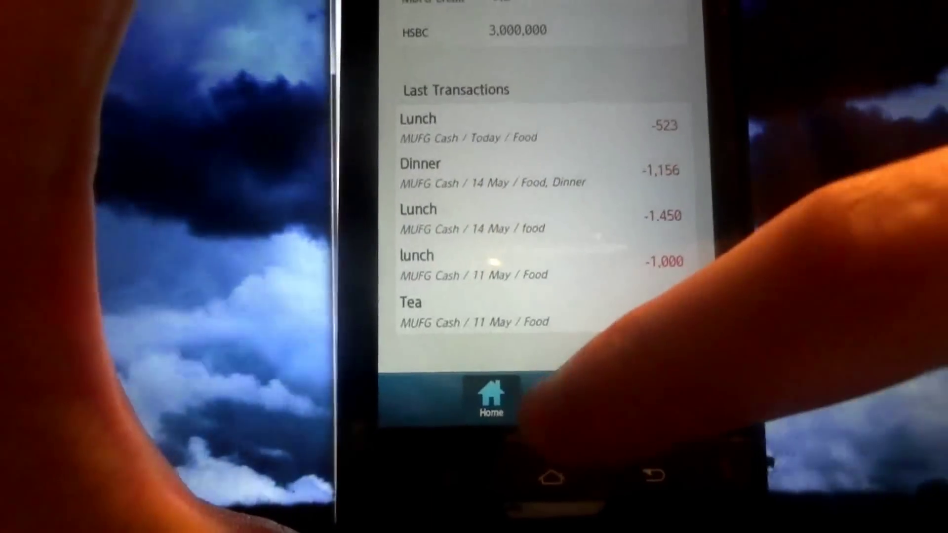
Begin a new transaction with description 'Test' and amount 589.
click(552, 400)
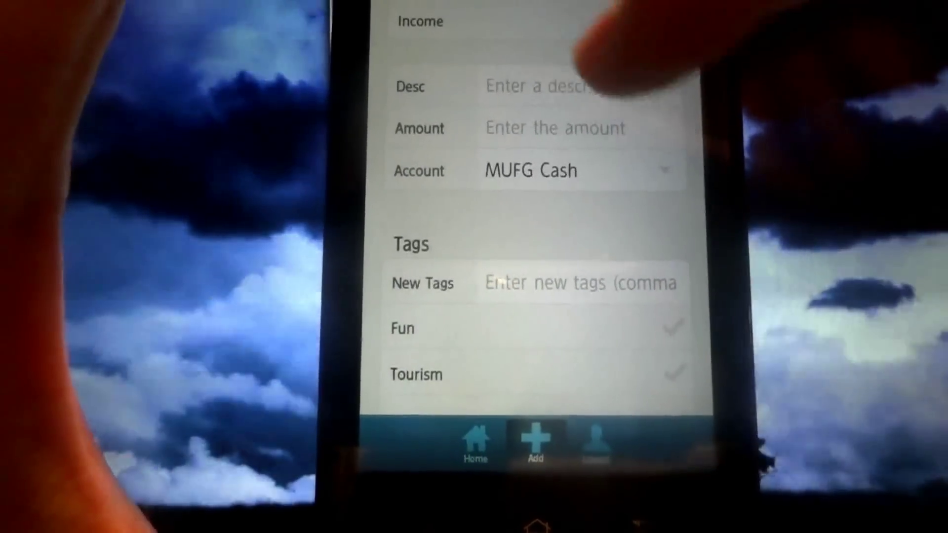
click(578, 82)
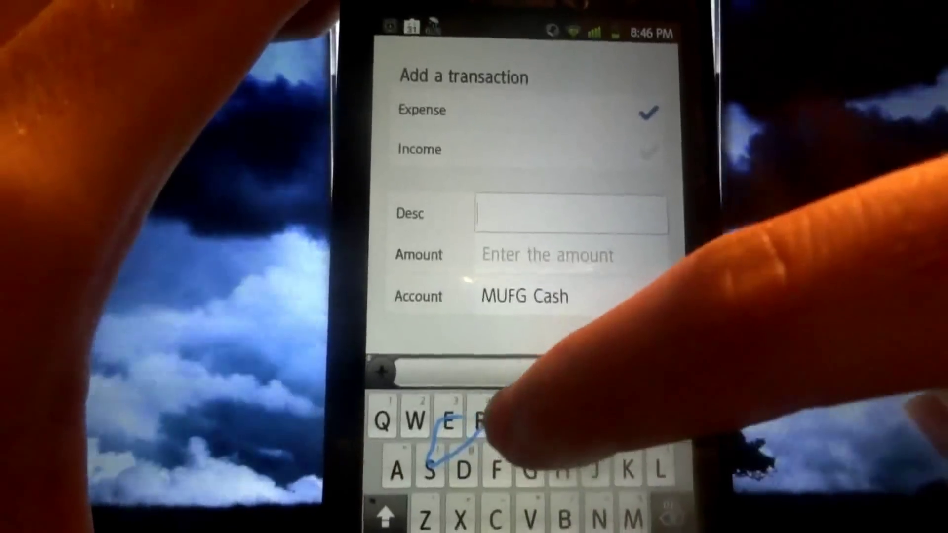
text(Test)
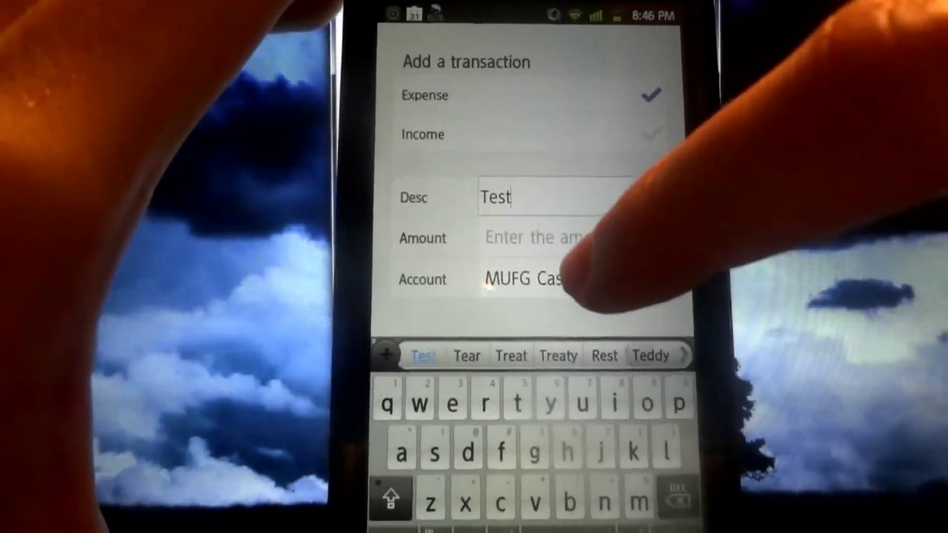
click(548, 252)
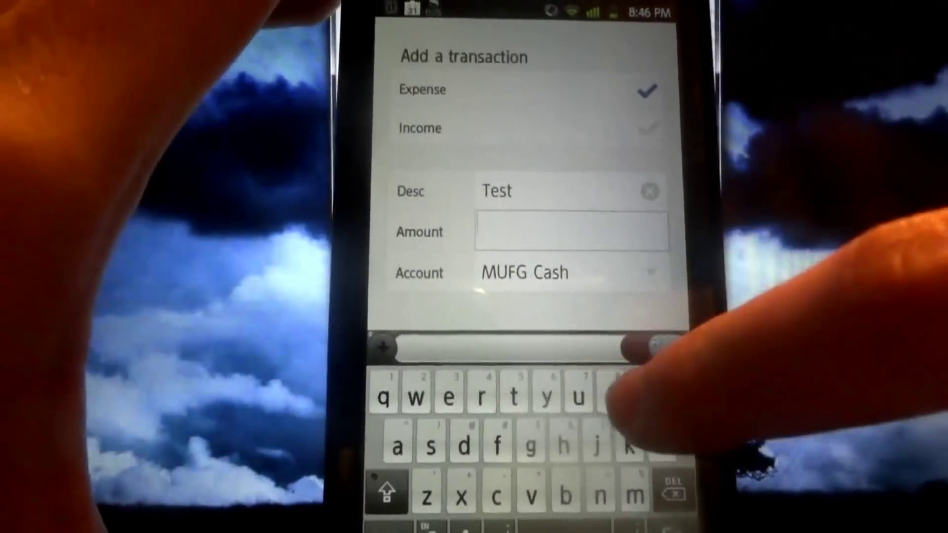
text(589)
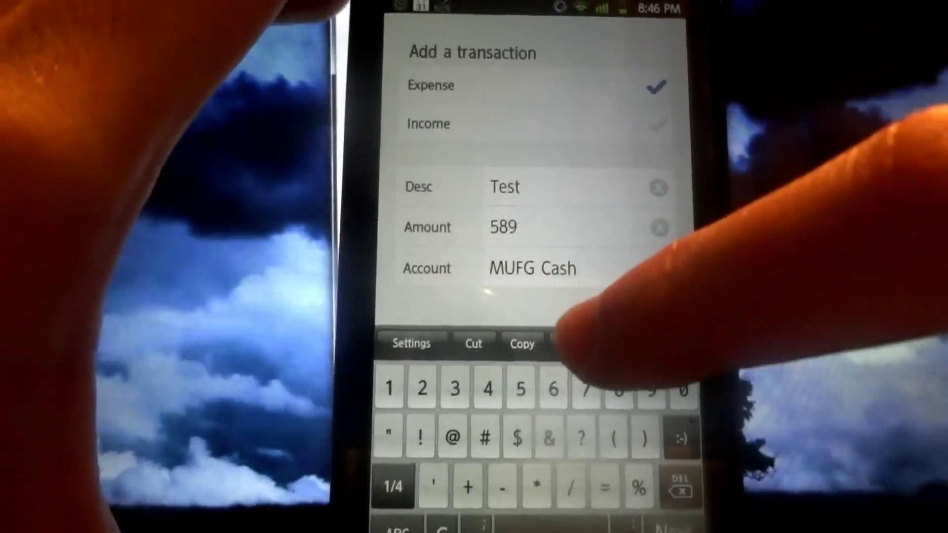
scroll(482, 296, down, 5)
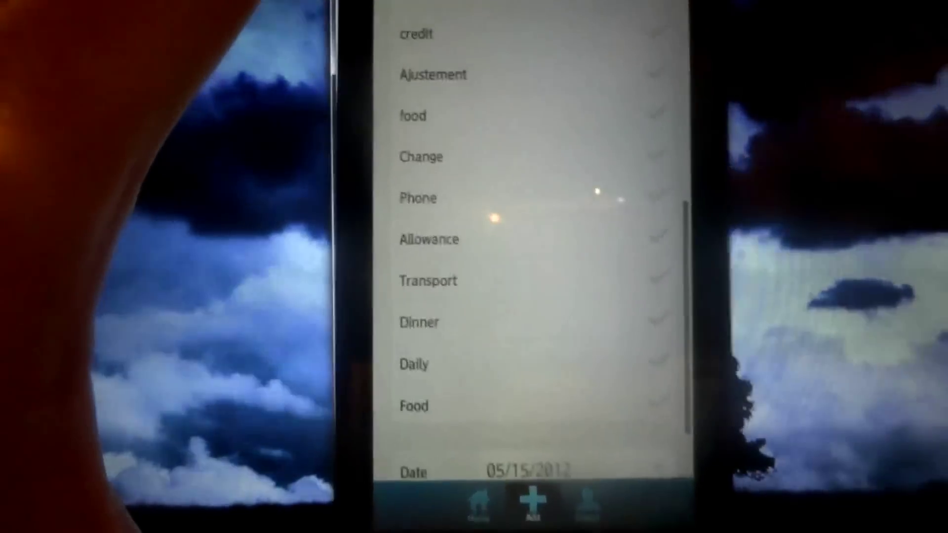
scroll(489, 281, up, 3)
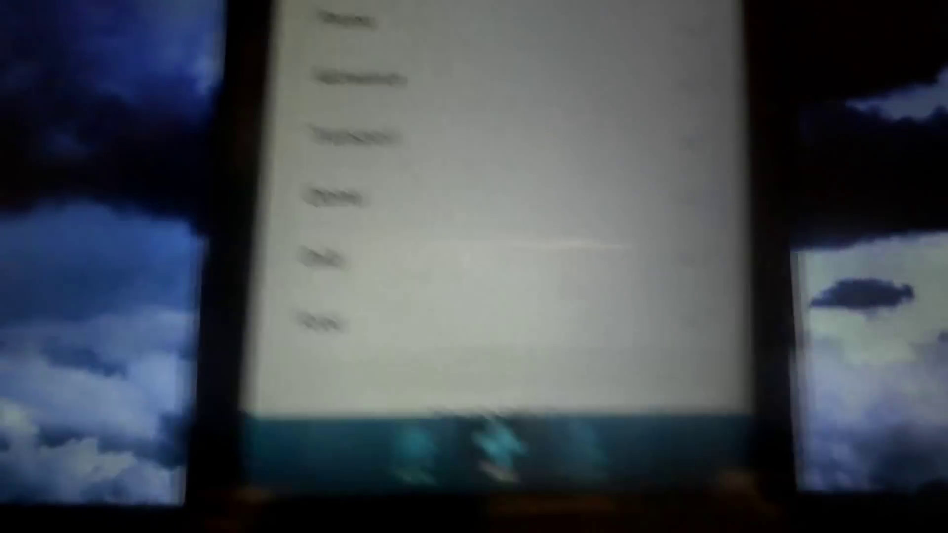
click(484, 507)
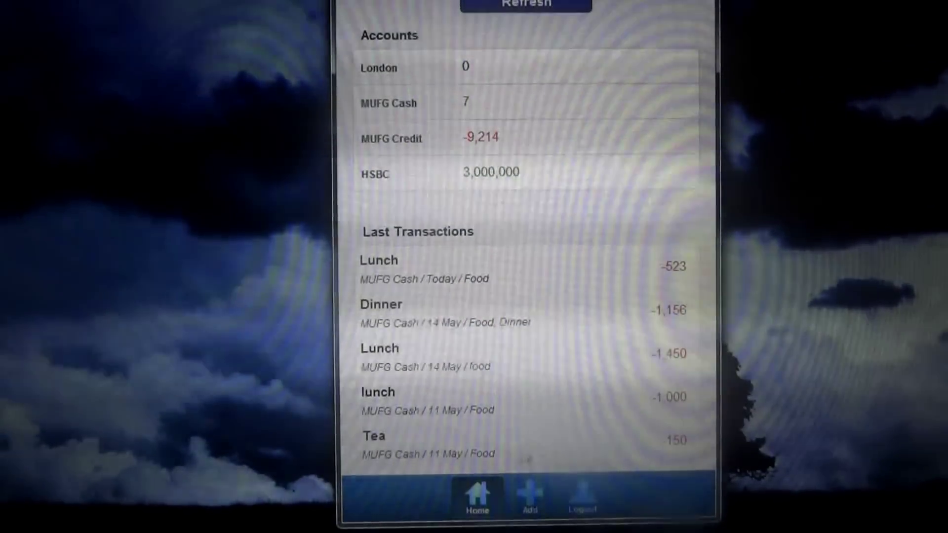
click(529, 496)
scroll(594, 216, down, 4)
scroll(614, 136, down, 4)
scroll(609, 178, up, 1)
click(685, 240)
click(688, 198)
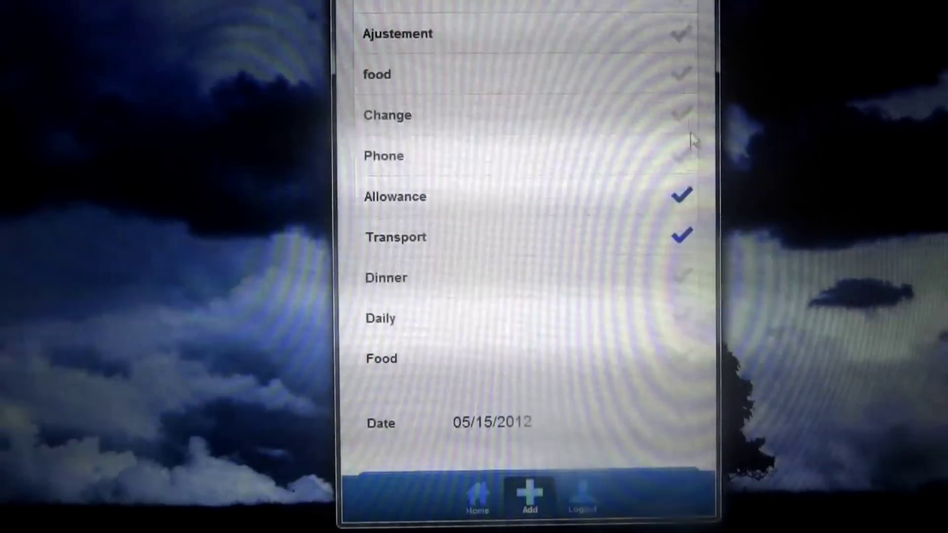
click(681, 37)
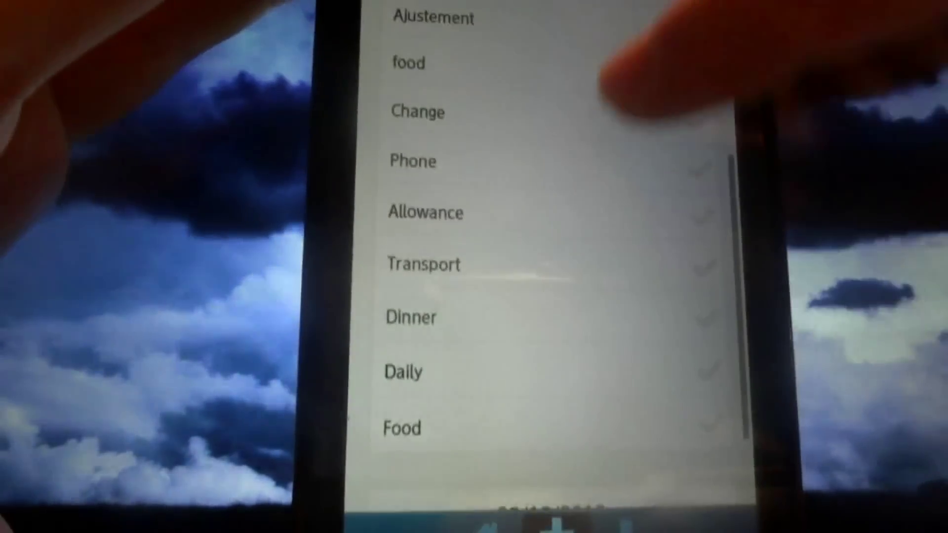
scroll(548, 259, down, 3)
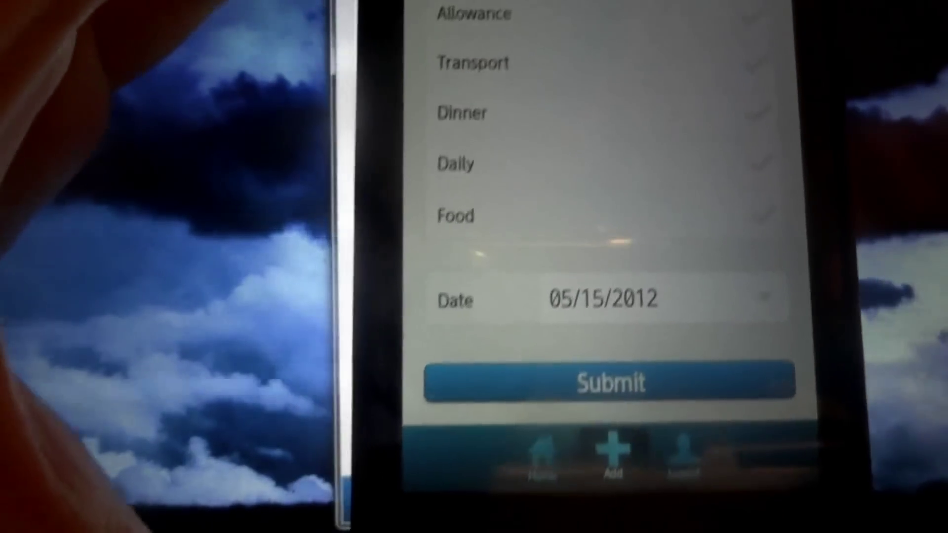
Set the transaction date to 05/14/2012 and submit the Test expense.
click(604, 299)
drag(635, 296, 635, 326)
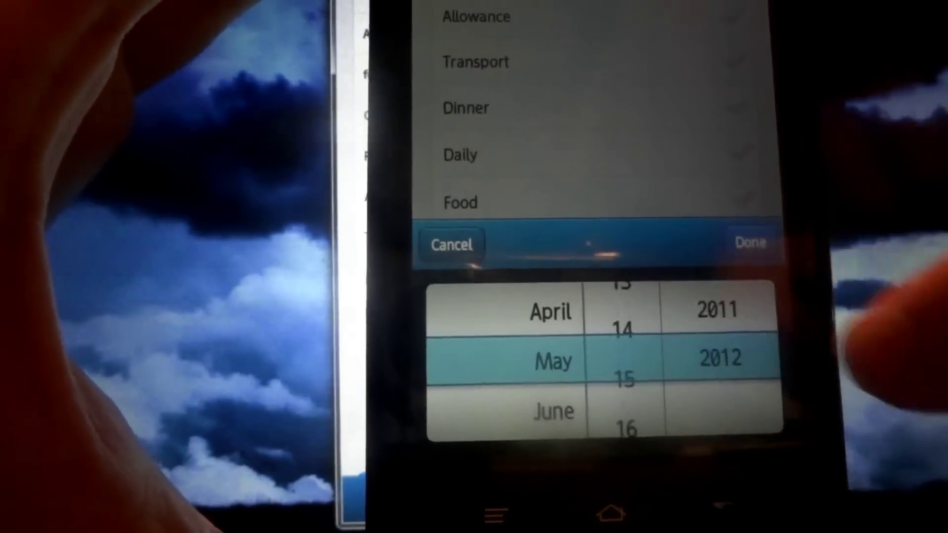
click(752, 264)
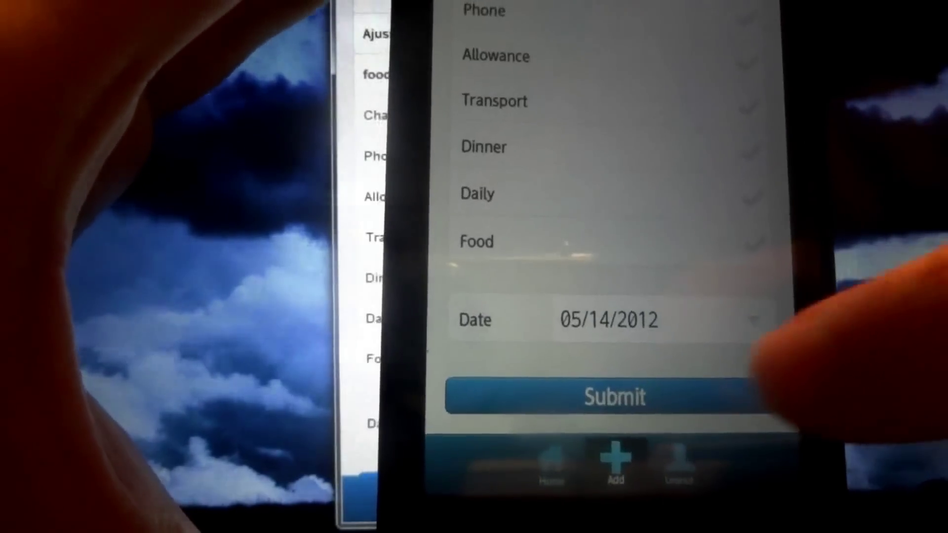
click(600, 376)
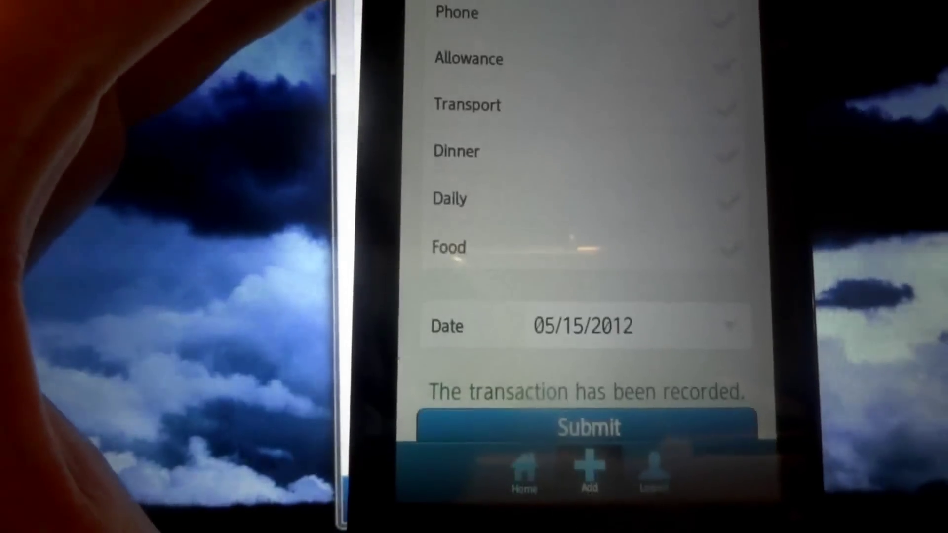
Return to the Home overview and scroll to the Last Transactions list.
click(529, 471)
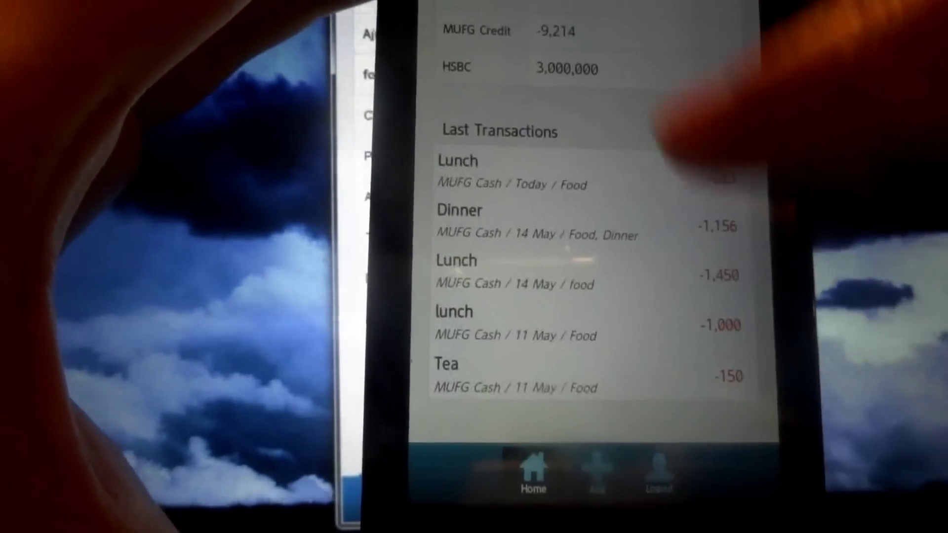
mouse_move(698, 127)
mouse_down()
mouse_move(741, 296)
mouse_move(785, 52)
mouse_up()
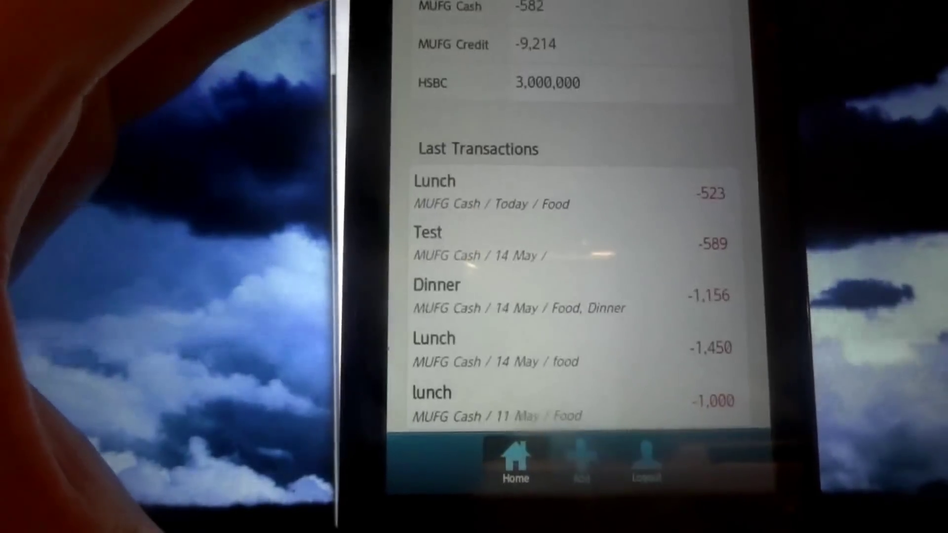